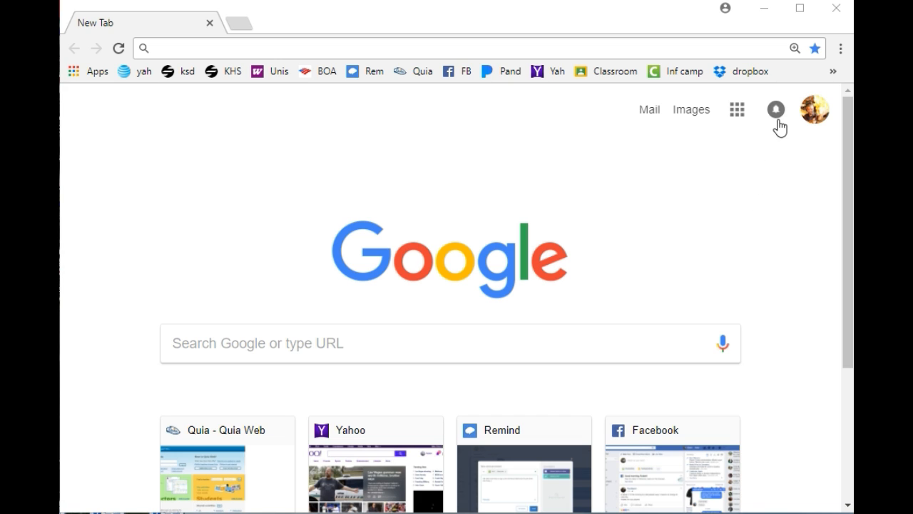
Step: Go to the googledocs bookmark, then switch to the Google Sheets home page from the apps launcher
left_click(833, 72)
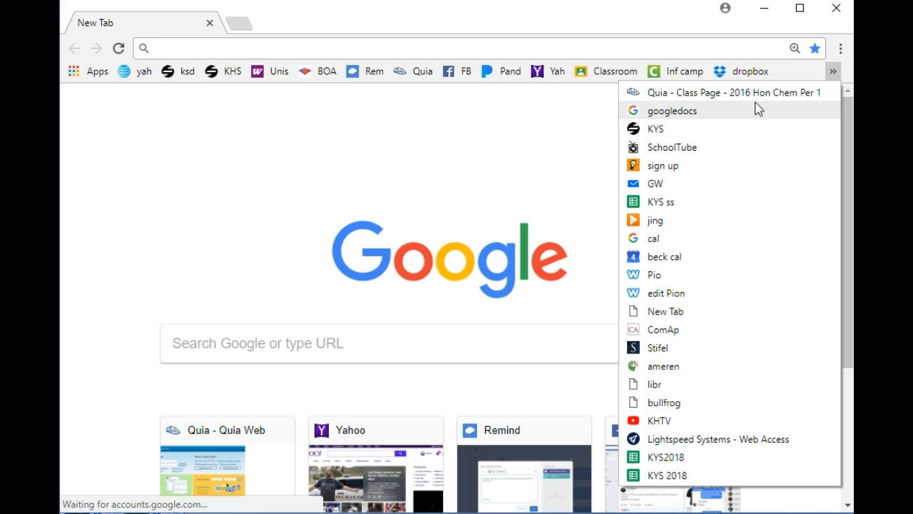
left_click(728, 110)
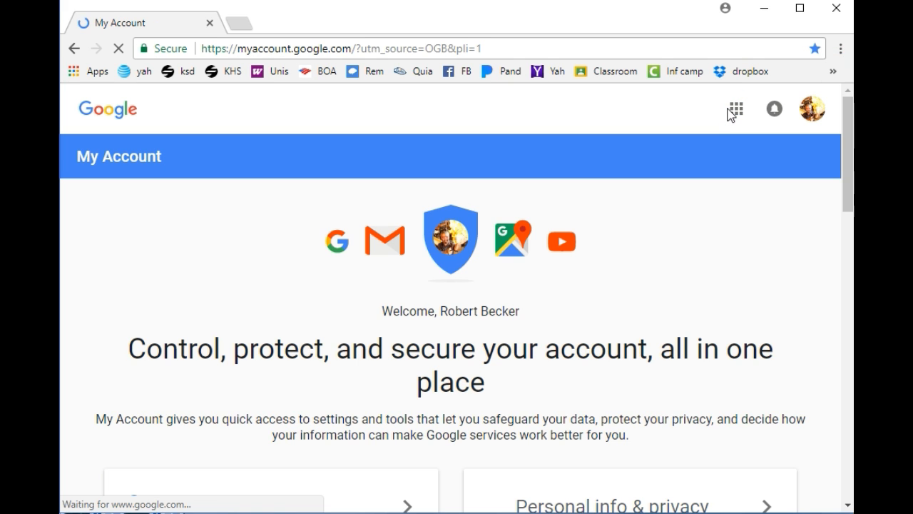
left_click(737, 114)
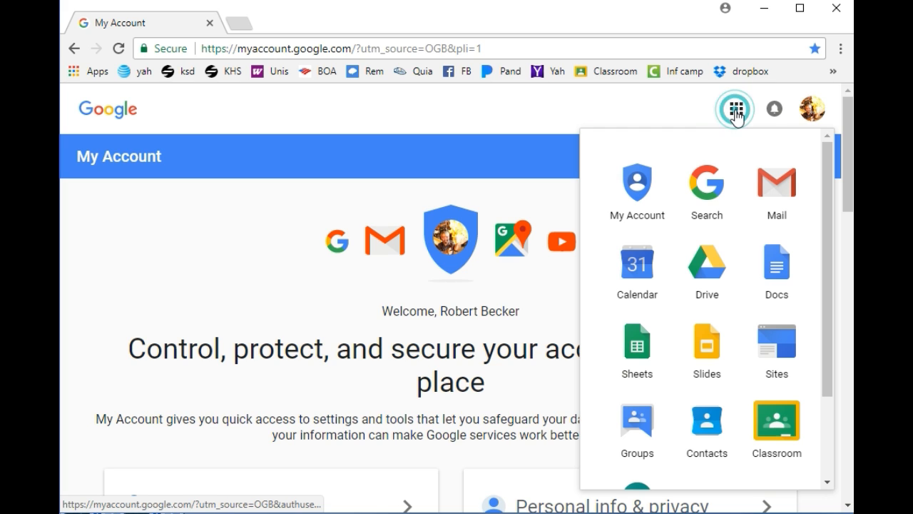
left_click(633, 355)
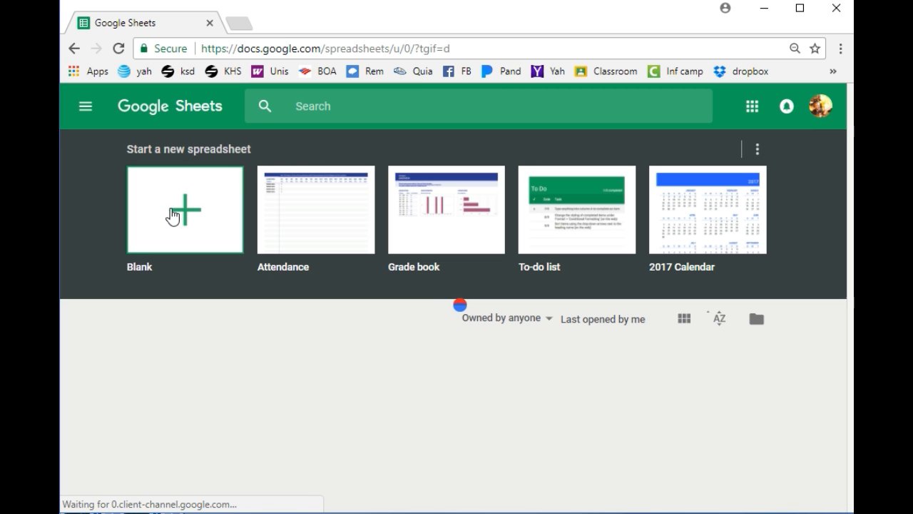
Step: Create a blank spreadsheet and enter 20, 55 in row 1 and 40, 60 in row 2
left_click(172, 215)
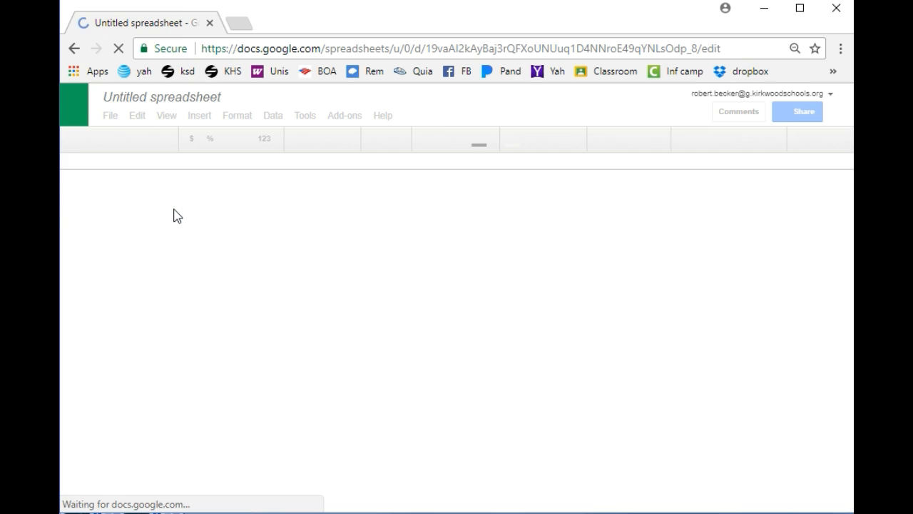
left_click(122, 199)
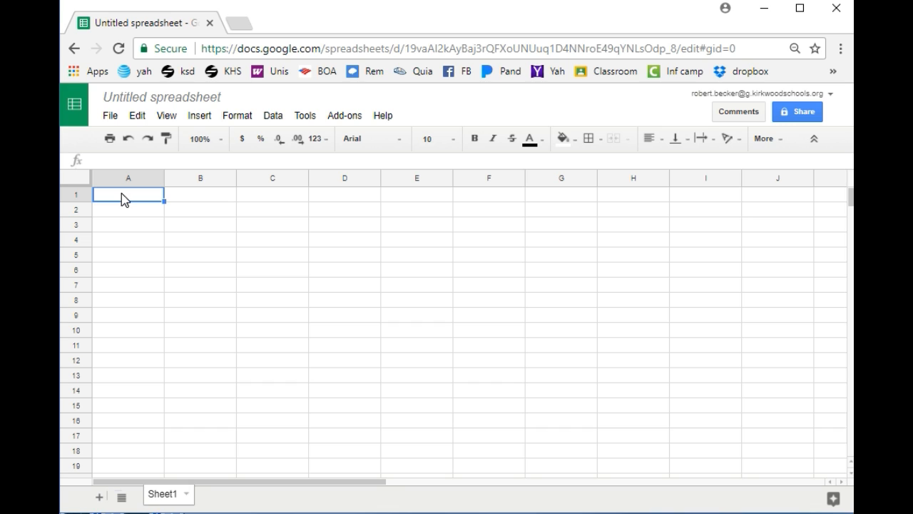
type("20")
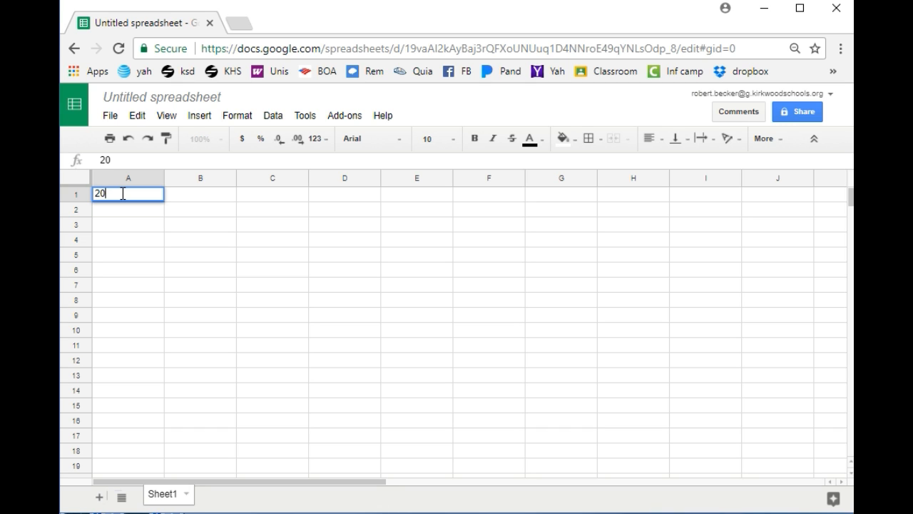
key("Tab")
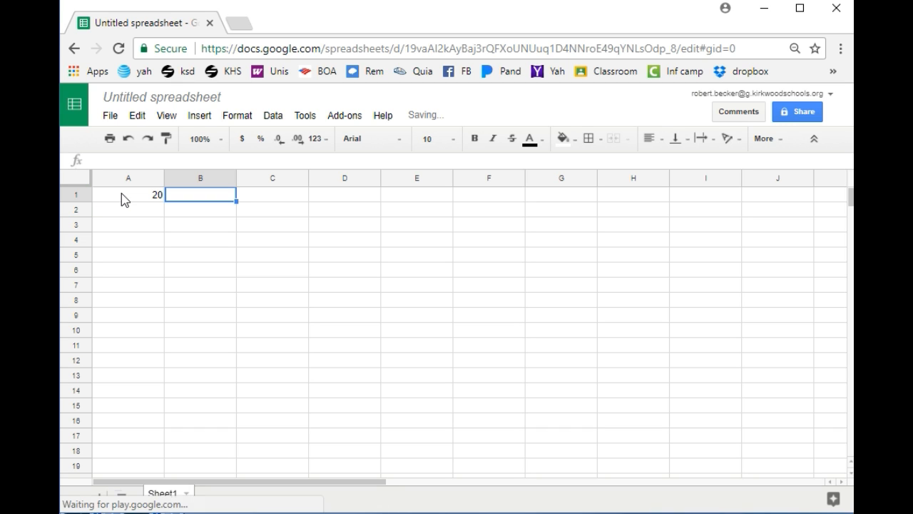
type("55")
key("Return")
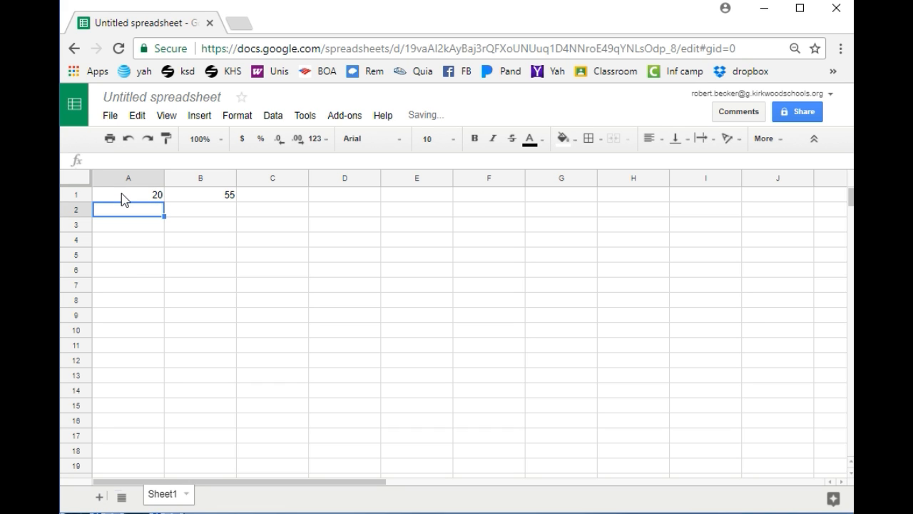
type("40")
key("Tab")
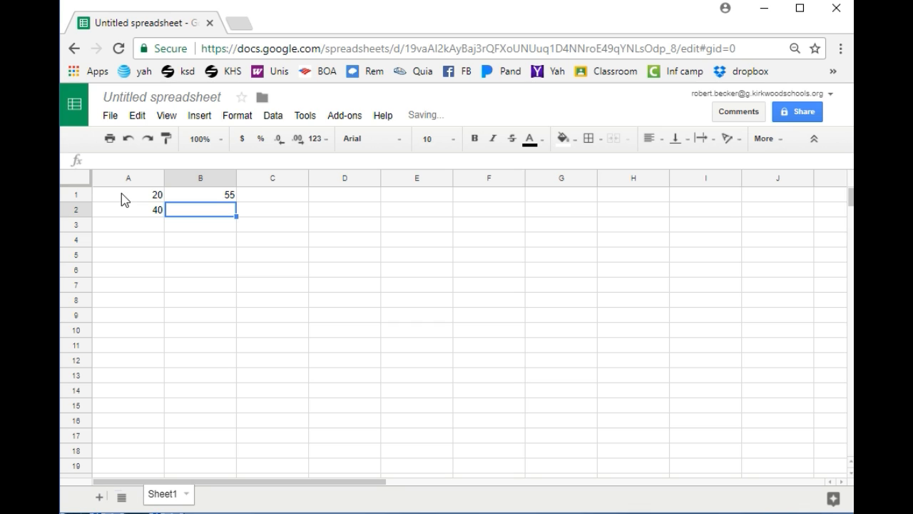
type("60")
key("Return")
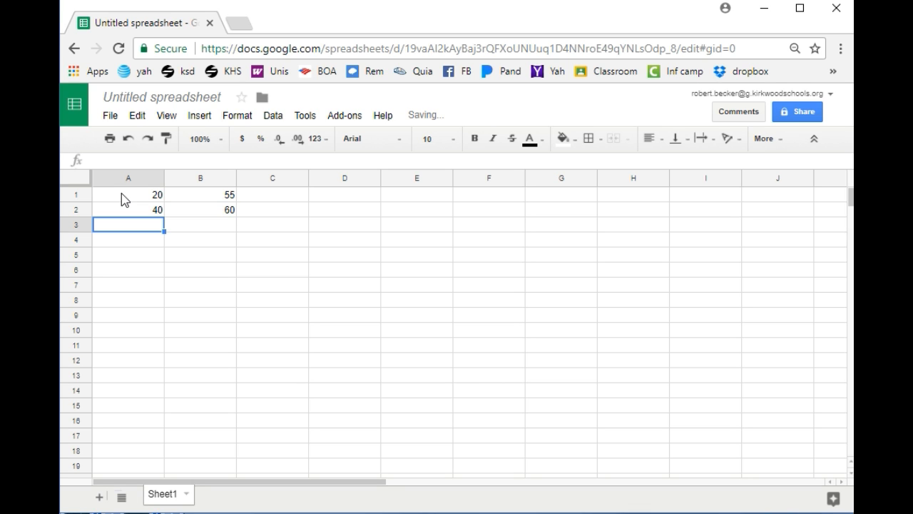
Step: Fill rows 3–5 with 60, 65; 80, 70; and 100, 75
type("60")
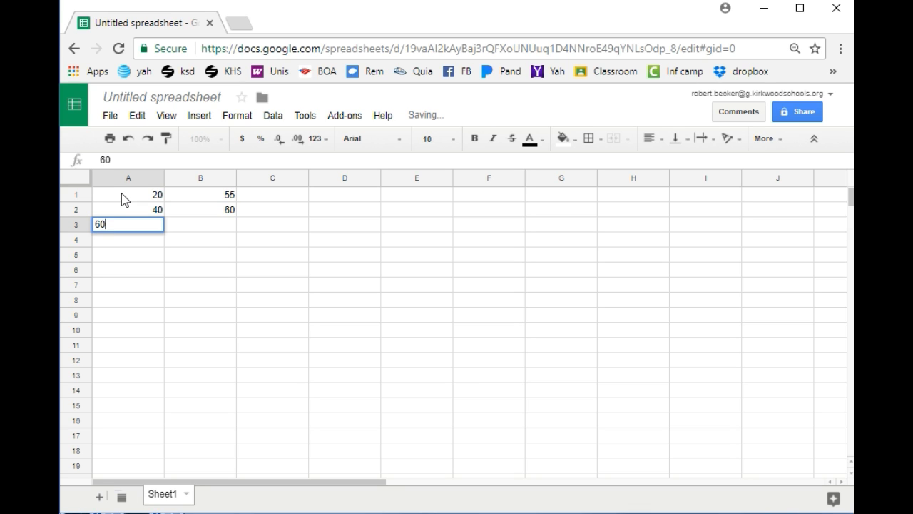
key("Tab")
type("6")
key("Return")
type("80")
key("Tab")
type("7")
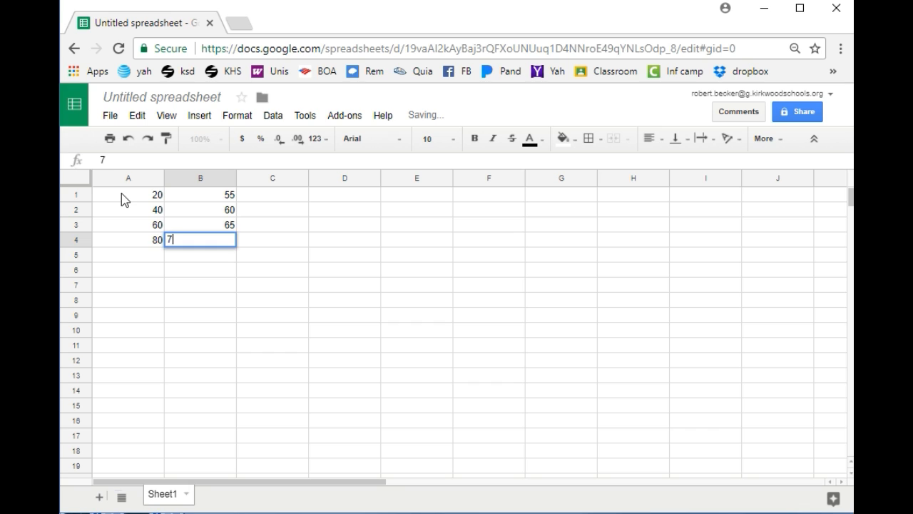
key("Return")
type("100")
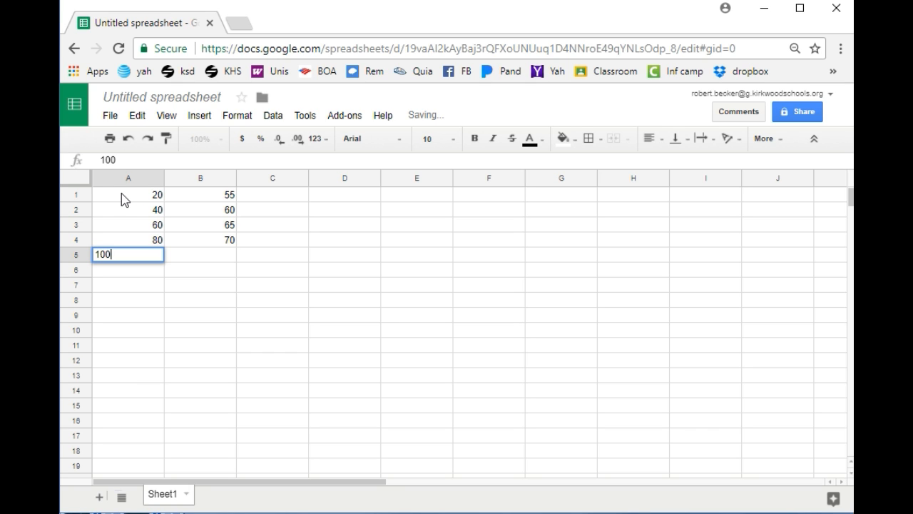
key("Tab")
type("7")
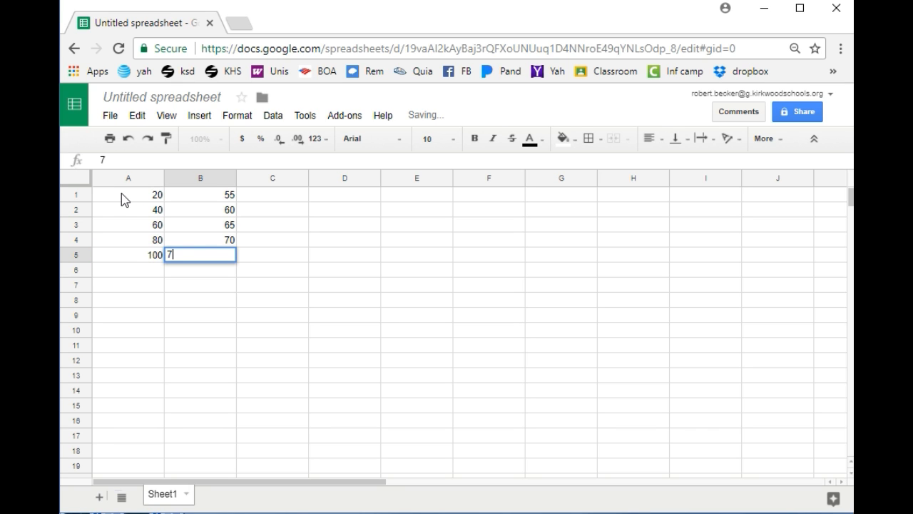
type("5")
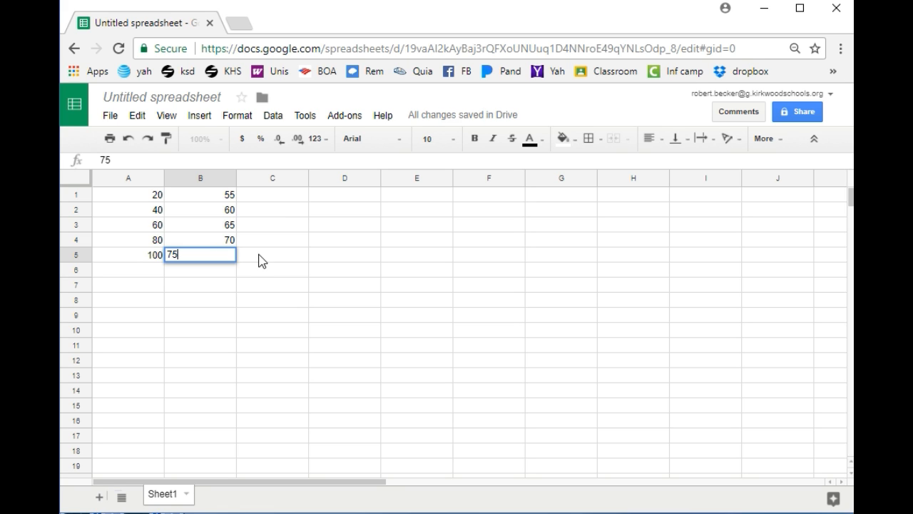
left_click(259, 255)
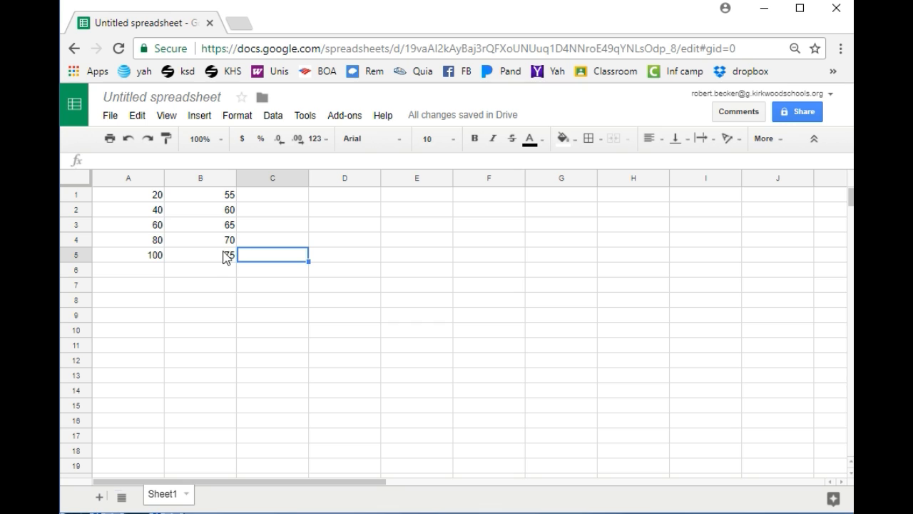
Step: Replace the 60 in cell B2 with 57
left_click(227, 213)
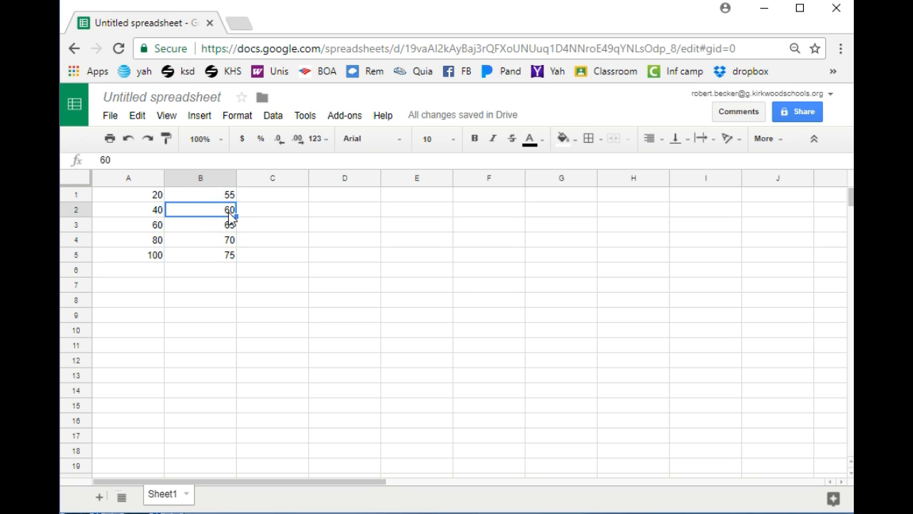
double_click(228, 211)
double_click(230, 210)
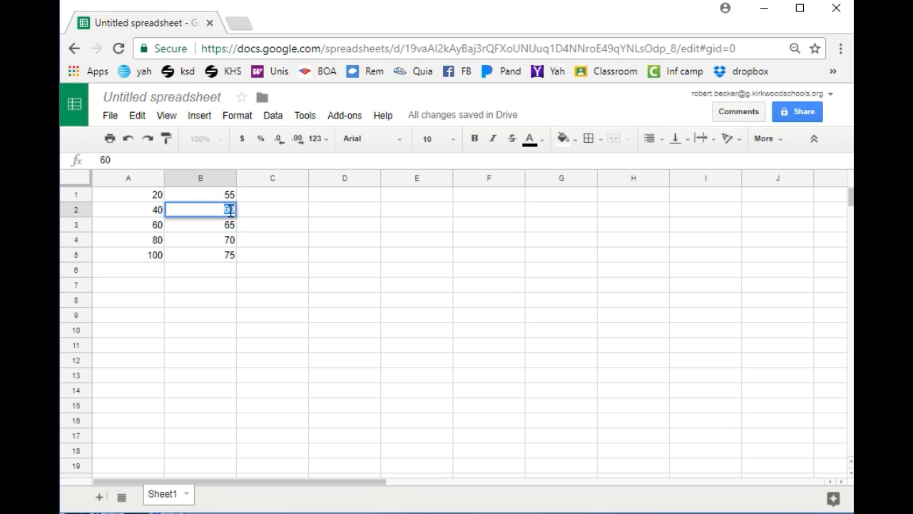
type("57")
left_click(303, 243)
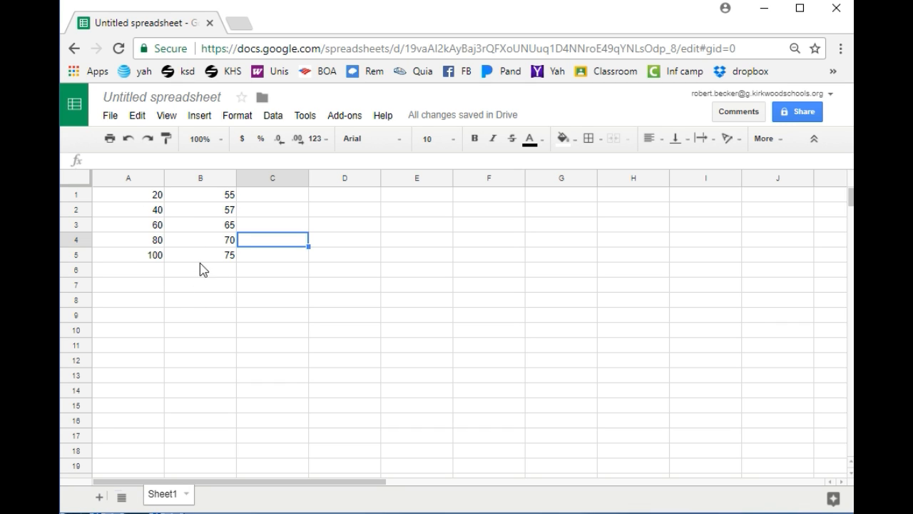
left_click(150, 199)
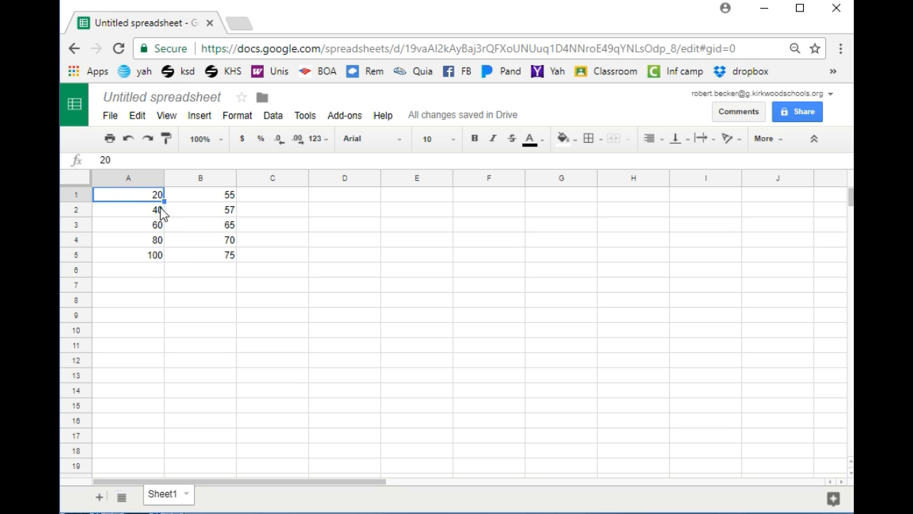
Step: Select A1:B5, insert a chart from the Insert menu, and drag it off the data
left_click(205, 254, "shift")
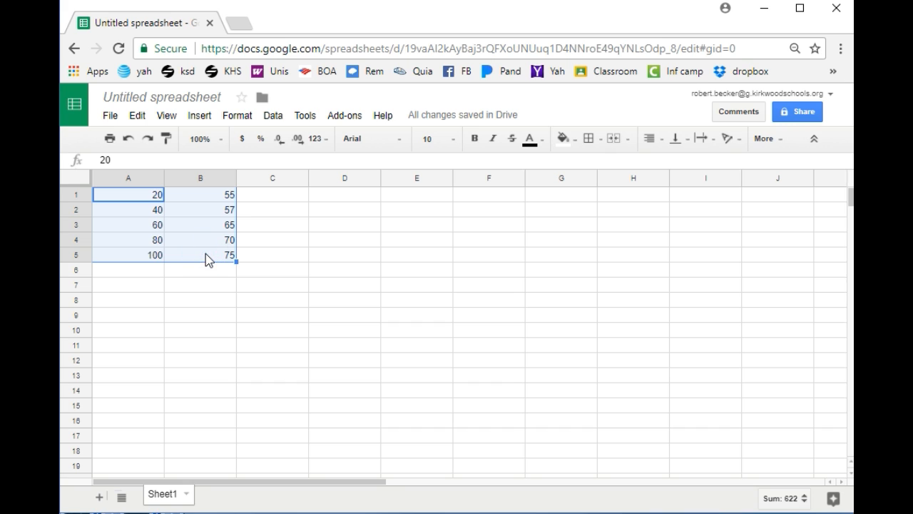
left_click(207, 284)
left_click_drag(135, 195, 221, 264)
left_click(202, 118)
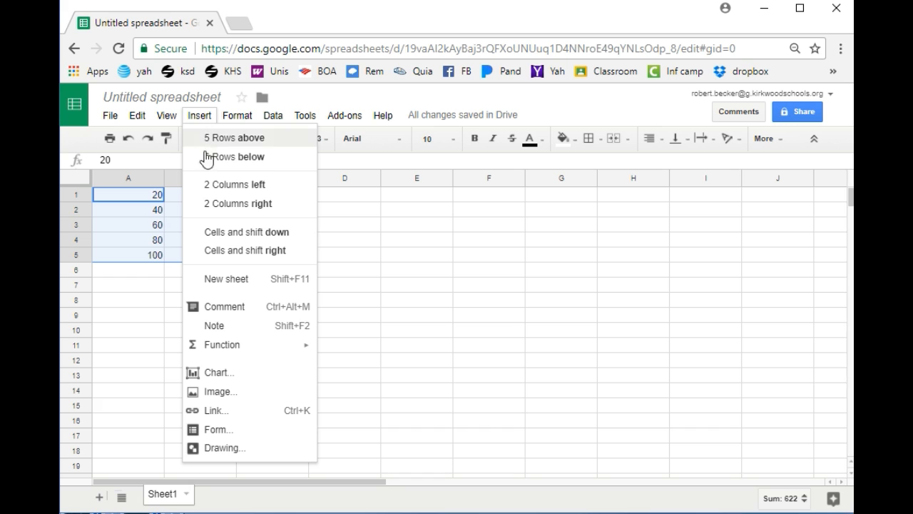
left_click(215, 371)
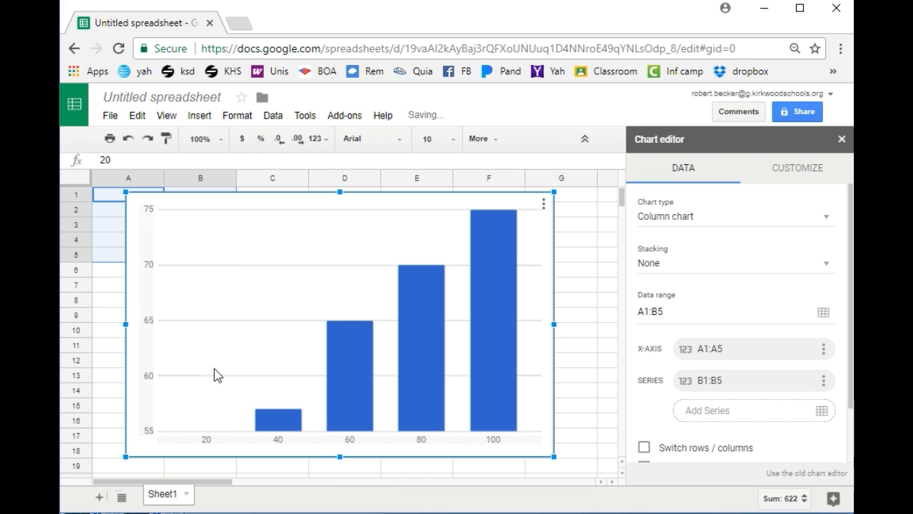
left_click_drag(138, 241, 251, 267)
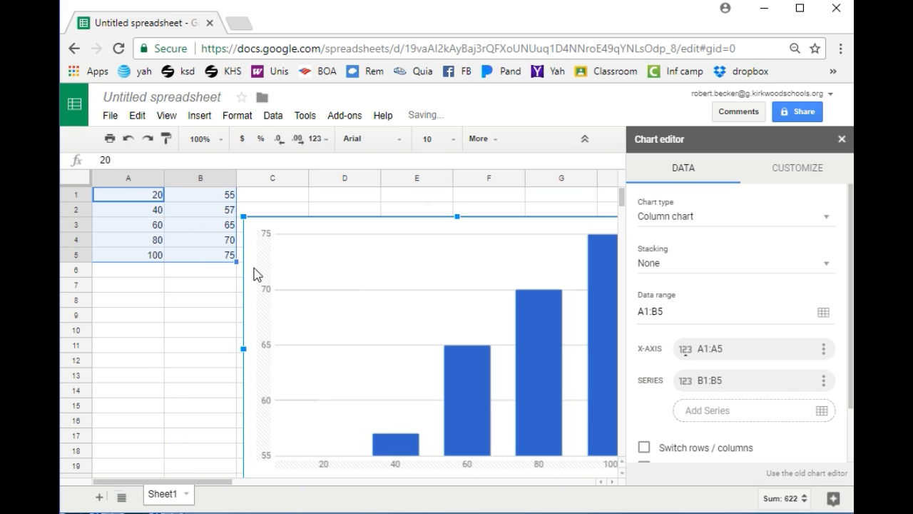
Step: Narrow the chart from its left edge and move it up beside the data
left_click_drag(243, 349, 353, 350)
left_click_drag(407, 313, 327, 294)
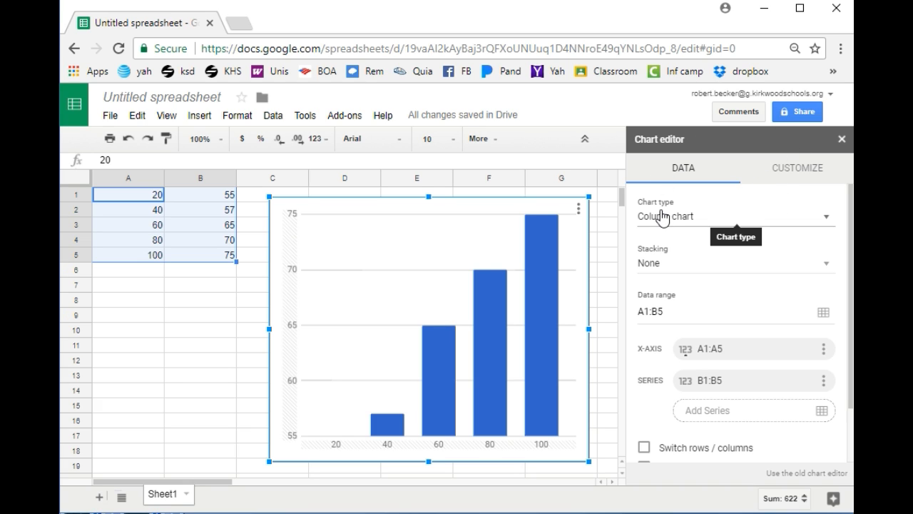
left_click(826, 223)
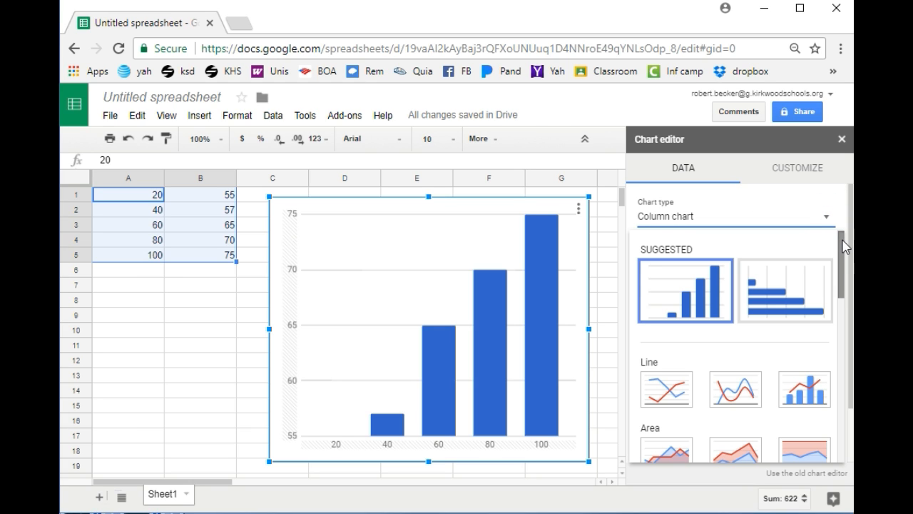
Step: Change the chart type to Scatter chart
left_click_drag(843, 246, 843, 373)
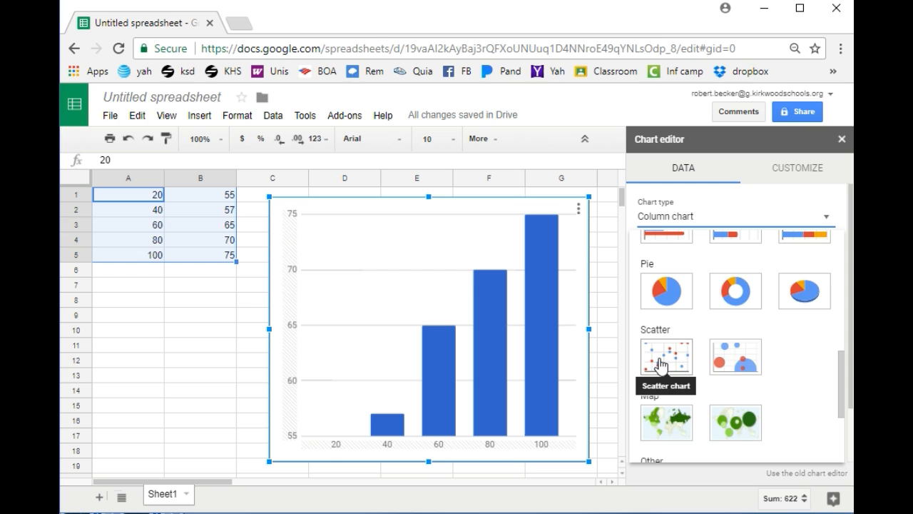
left_click(660, 365)
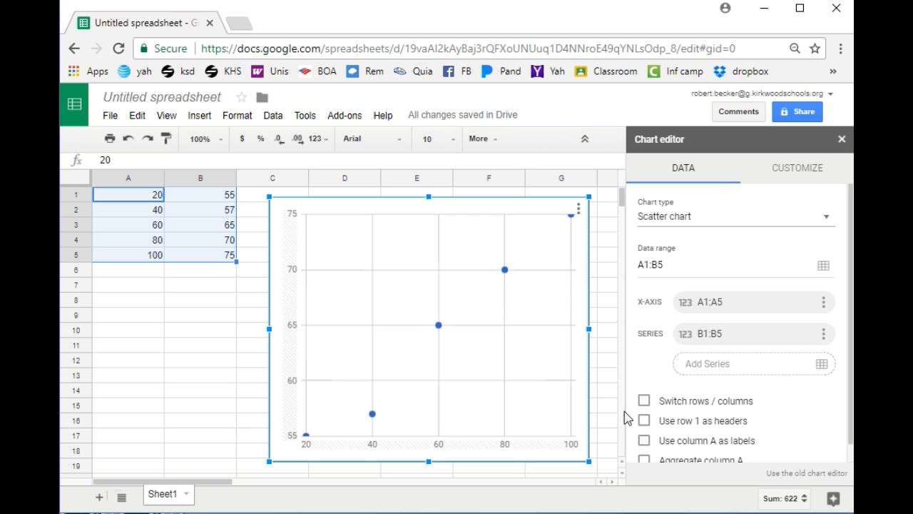
Step: In the chart's Customize settings, set the horizontal axis Min to 0
left_click(799, 177)
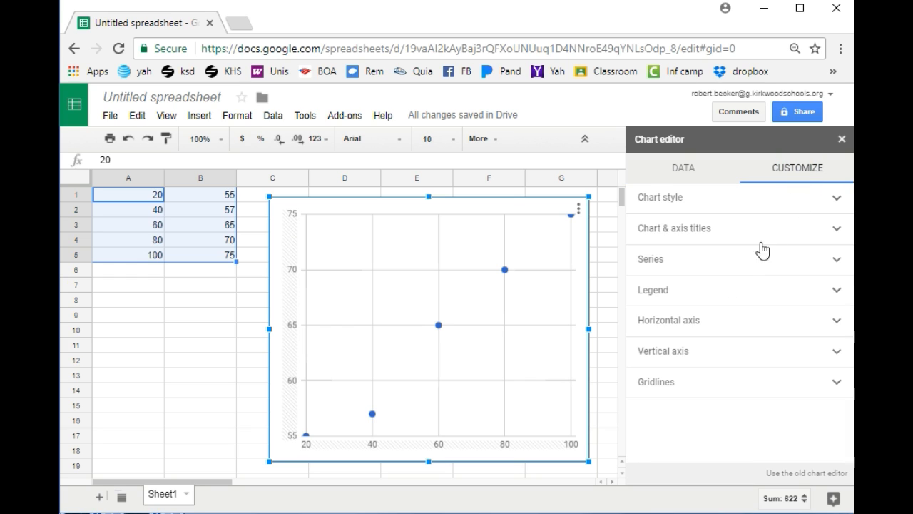
left_click(837, 325)
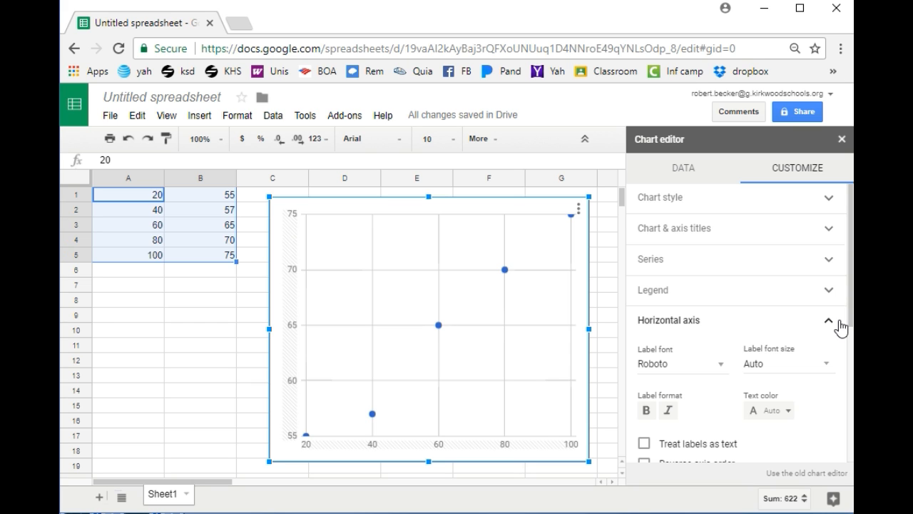
left_click_drag(851, 314, 849, 362)
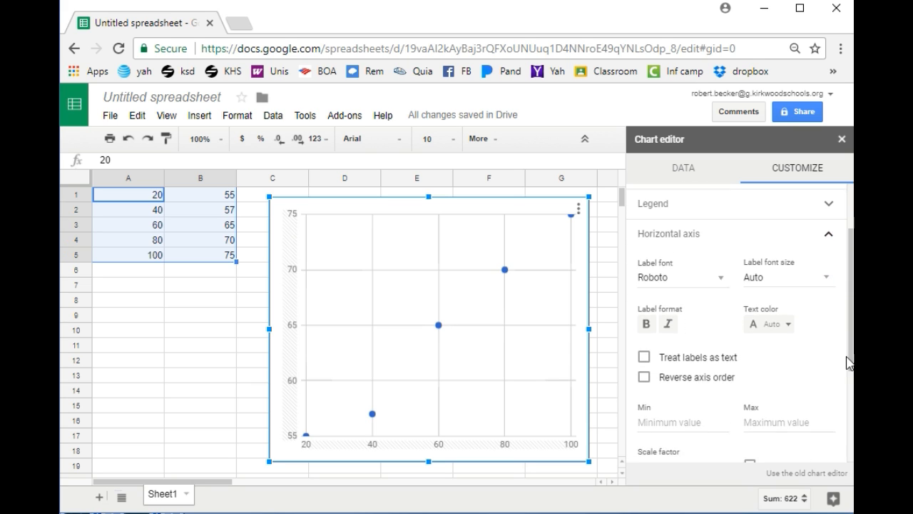
left_click(683, 424)
type("0")
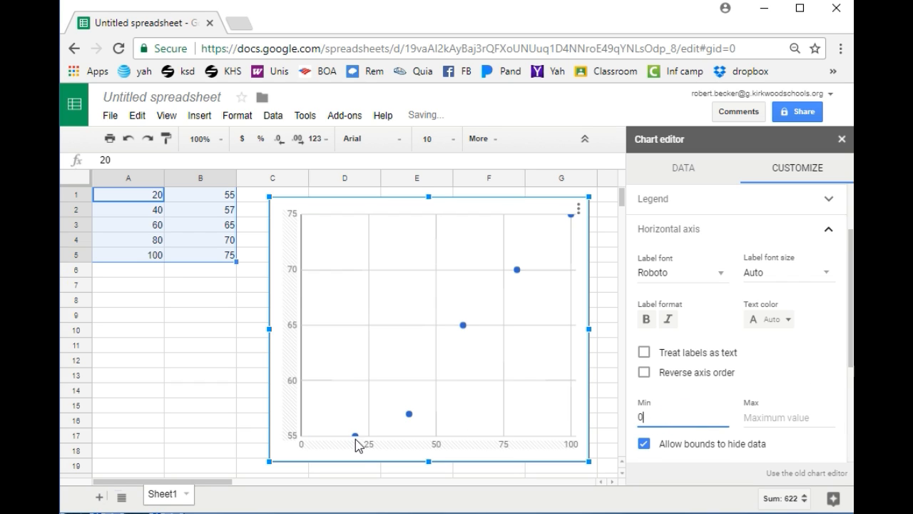
left_click(829, 229)
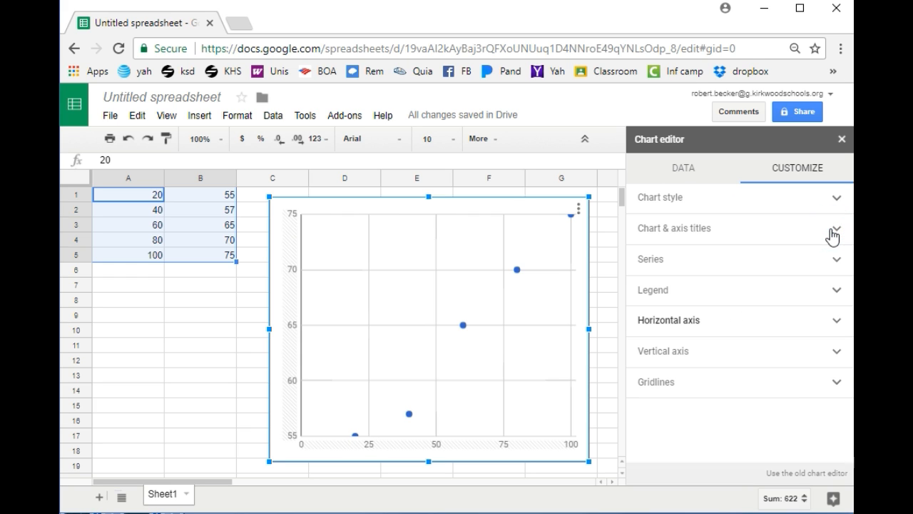
Step: Set the vertical axis Min to 0, so it is labelled 0 to 80
left_click(836, 352)
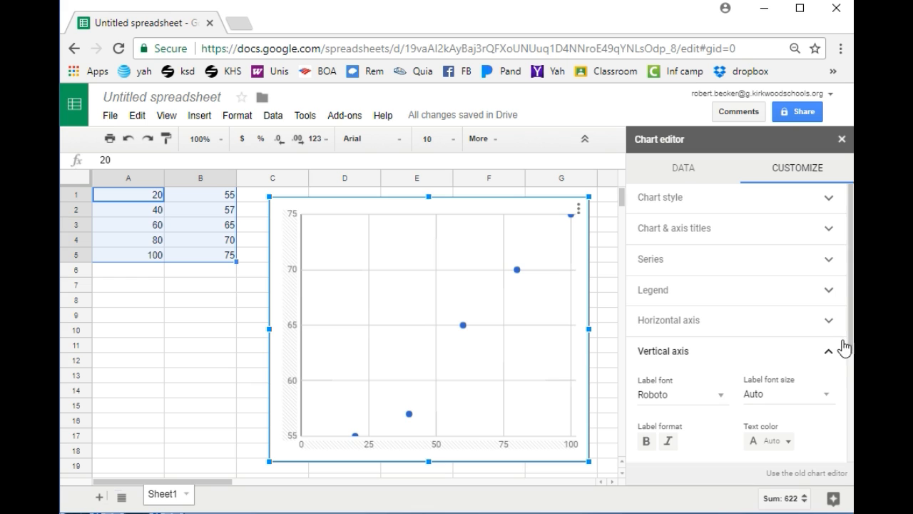
left_click_drag(850, 304, 830, 399)
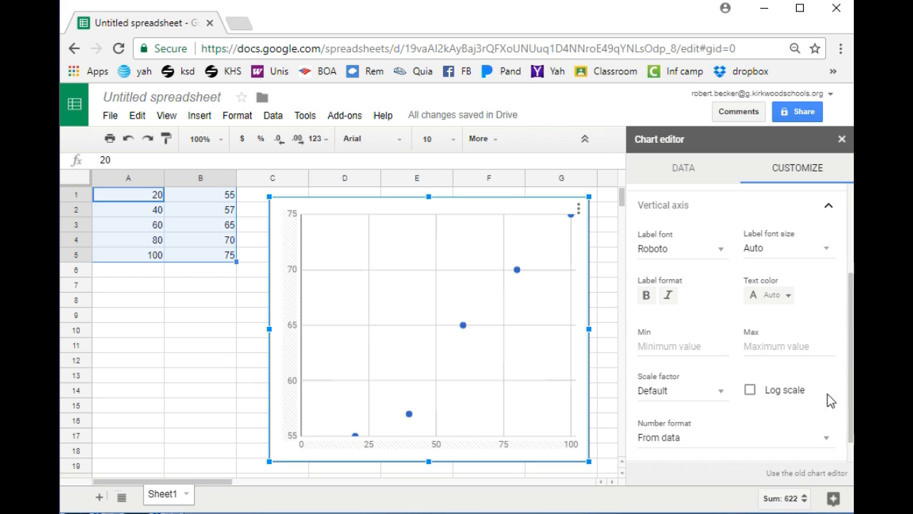
left_click(641, 349)
type("0")
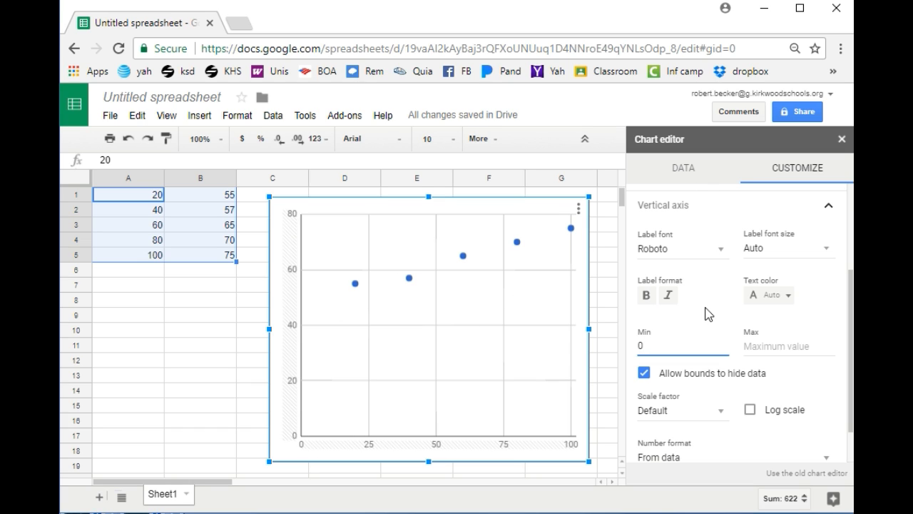
left_click(799, 182)
left_click_drag(850, 300, 849, 207)
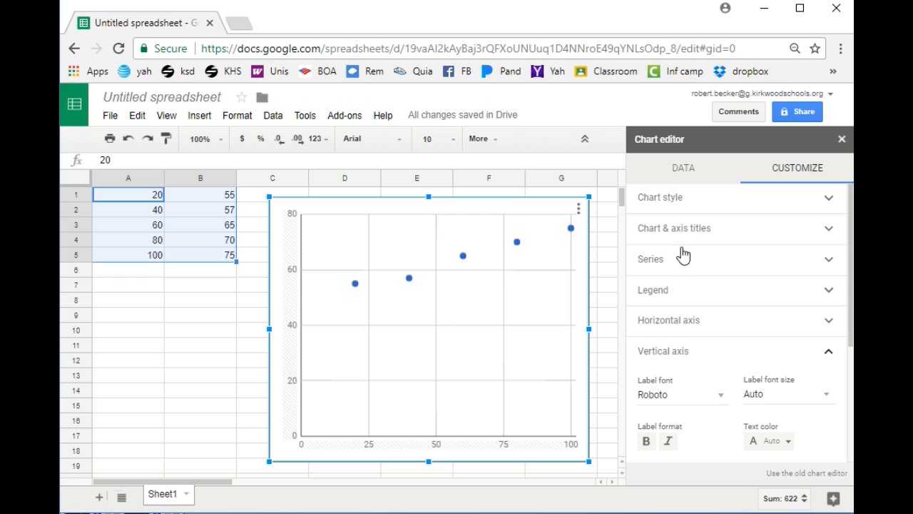
left_click(649, 261)
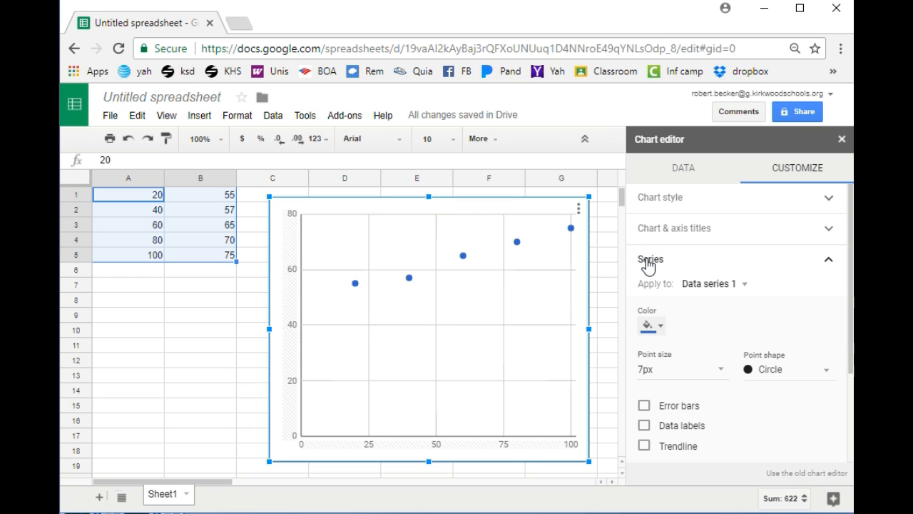
Step: Enable Trendline on the series to draw a linear fit through the five points
left_click(645, 447)
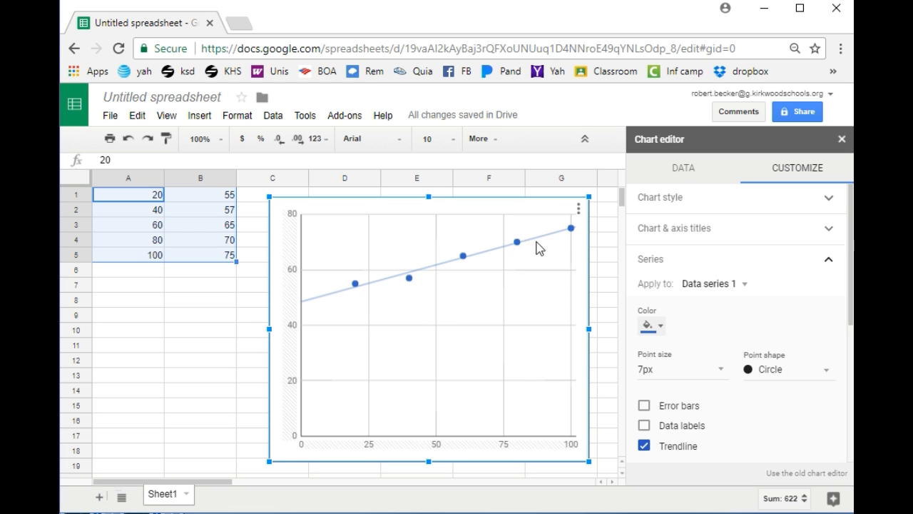
mouse_move(412, 285)
Step: Set the trendline label to Use Equation, displaying 0.265*x + 48.5 in the legend
left_click_drag(851, 307, 843, 379)
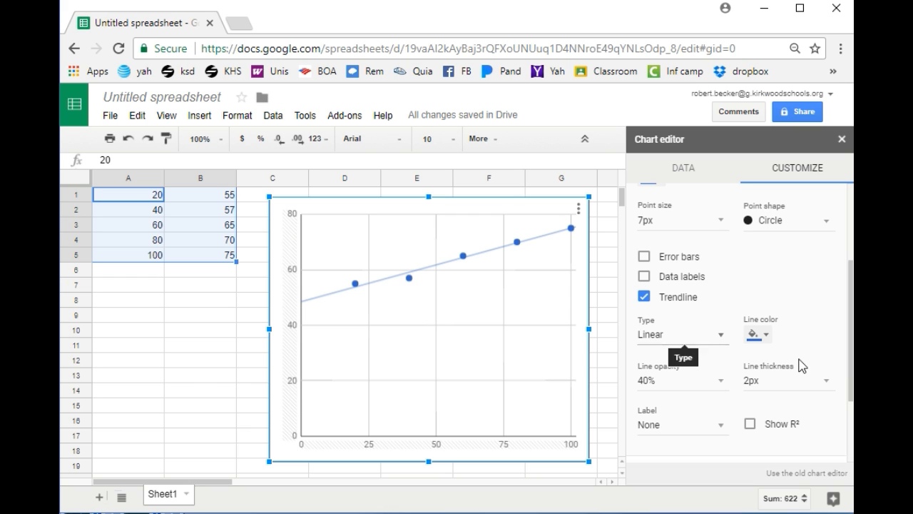
left_click_drag(852, 376, 850, 400)
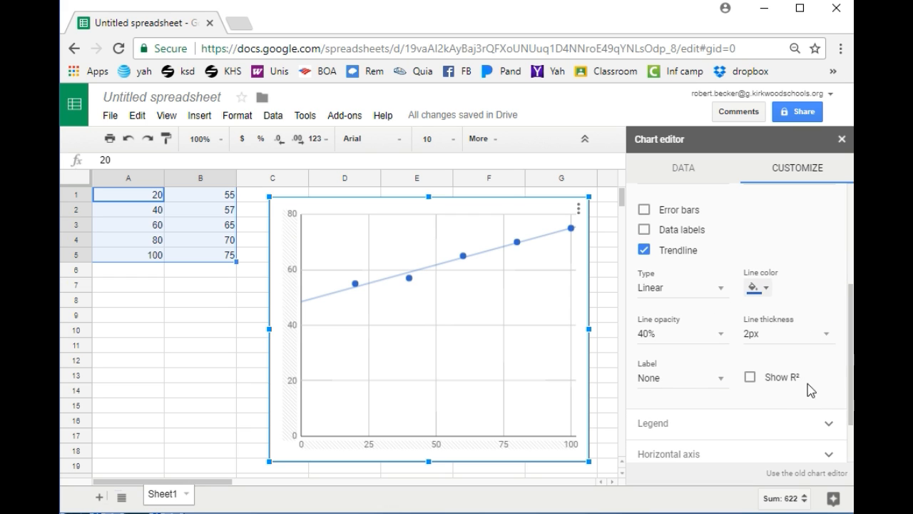
left_click(720, 380)
left_click(714, 406)
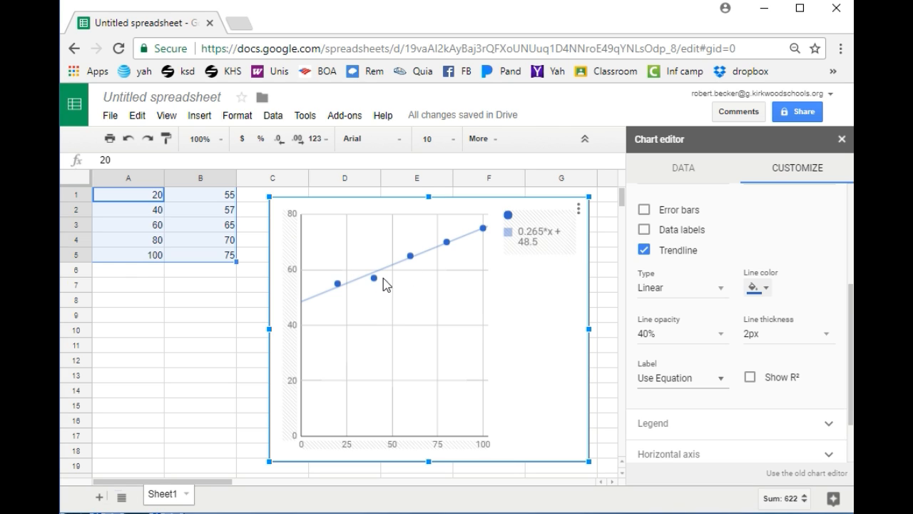
mouse_move(374, 280)
Step: Delete the value 57 from cell B2, so the trendline equation reads 0.25*x + 50
left_click(146, 212)
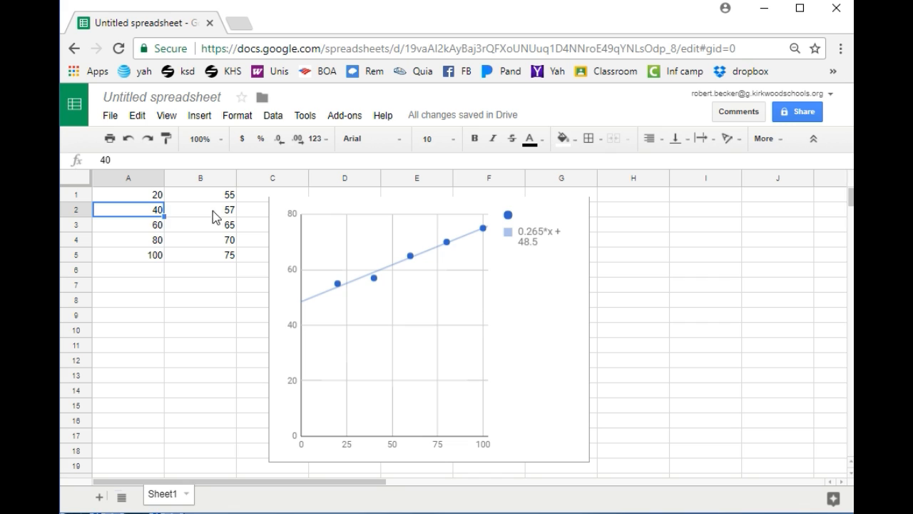
left_click(235, 213)
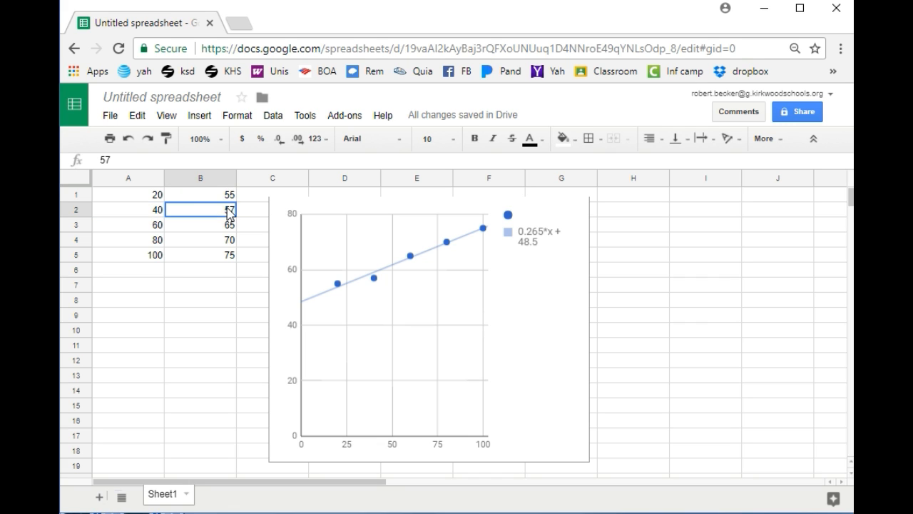
left_click(156, 210)
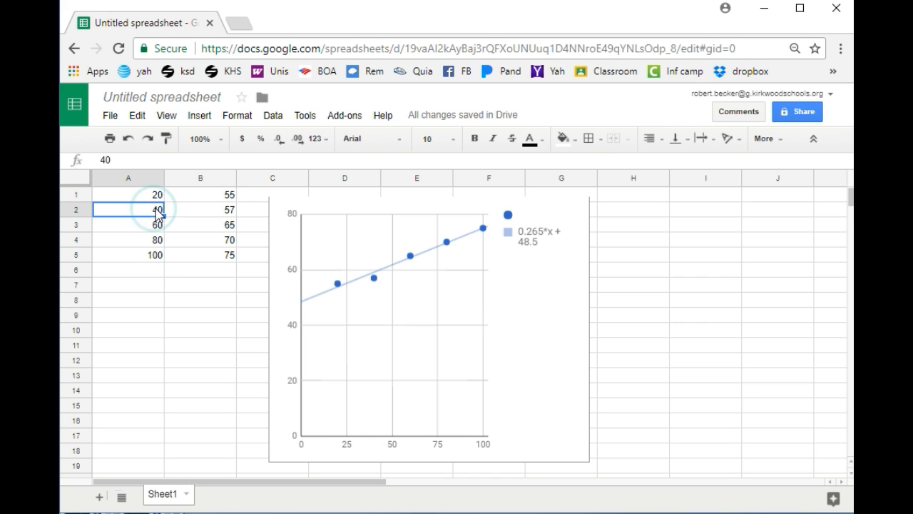
left_click(218, 215)
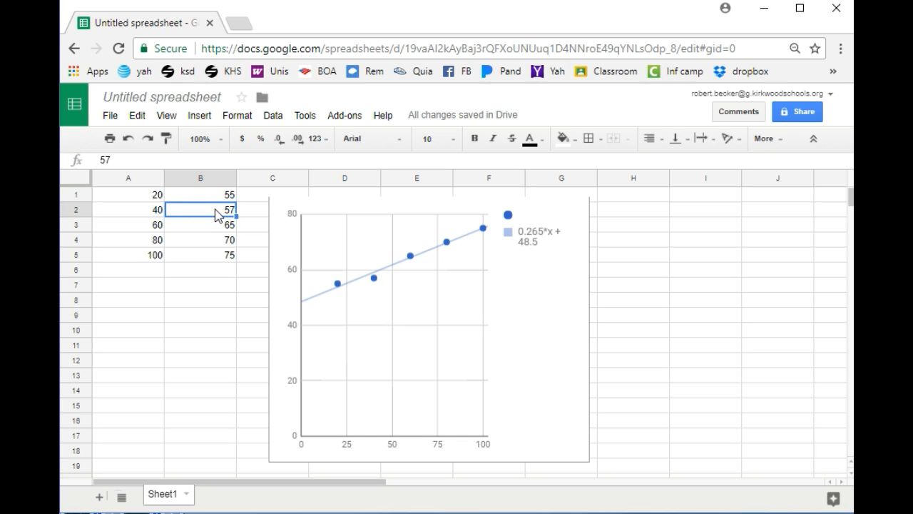
key("Delete")
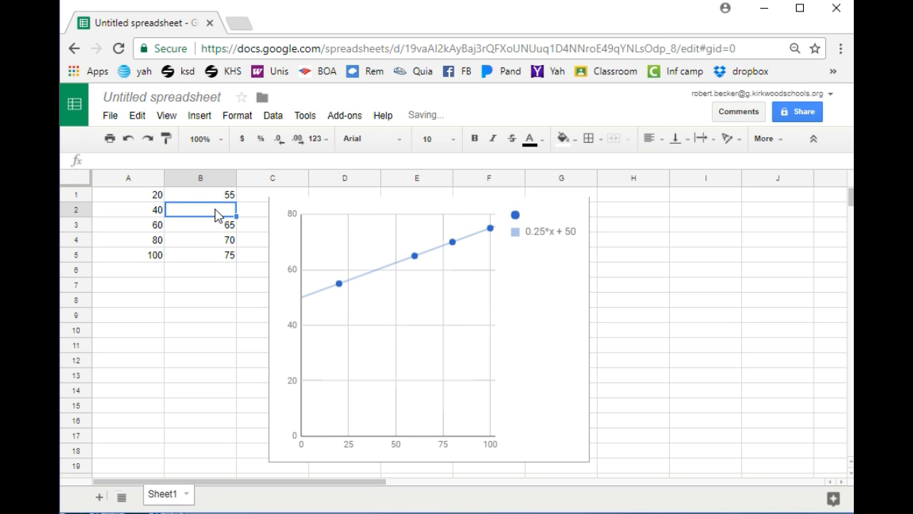